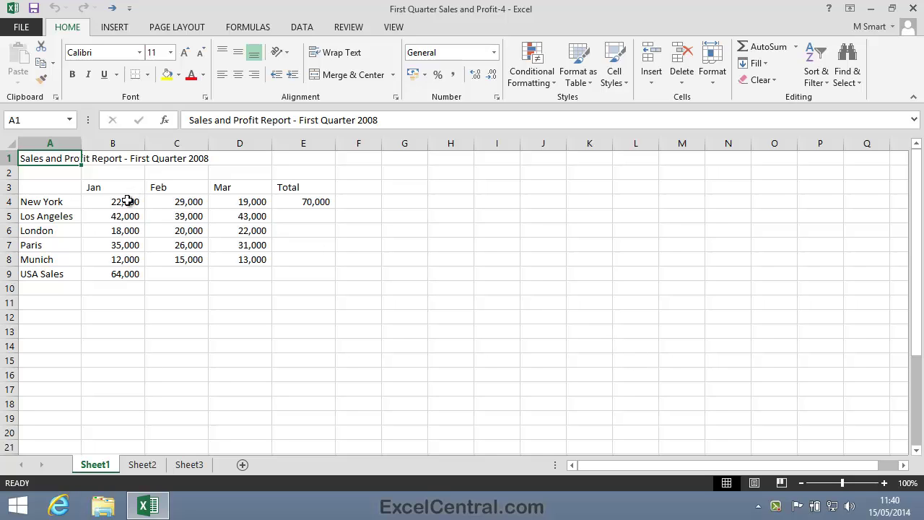
- Select January B4:B8 plus March D4:D8 to read their 257,000 sum in the status bar
drag(127, 201, 131, 260)
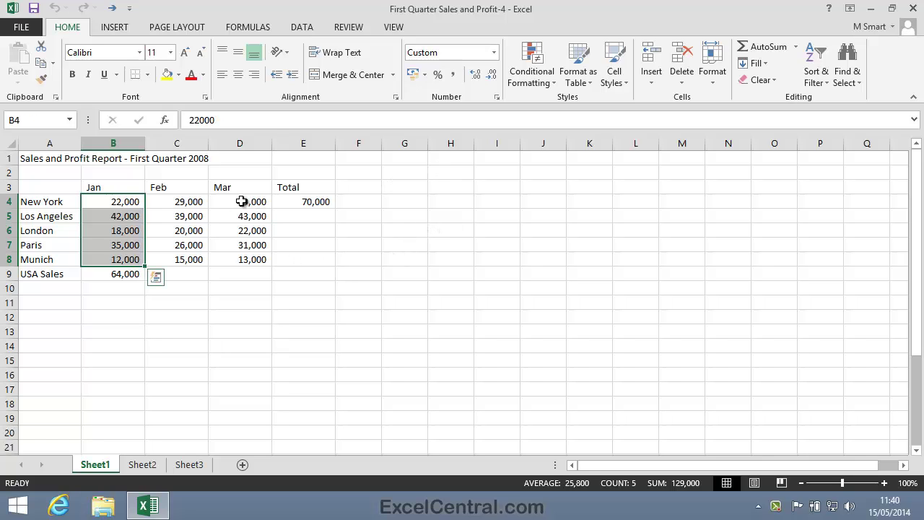
ctrl+drag(241, 201, 247, 260)
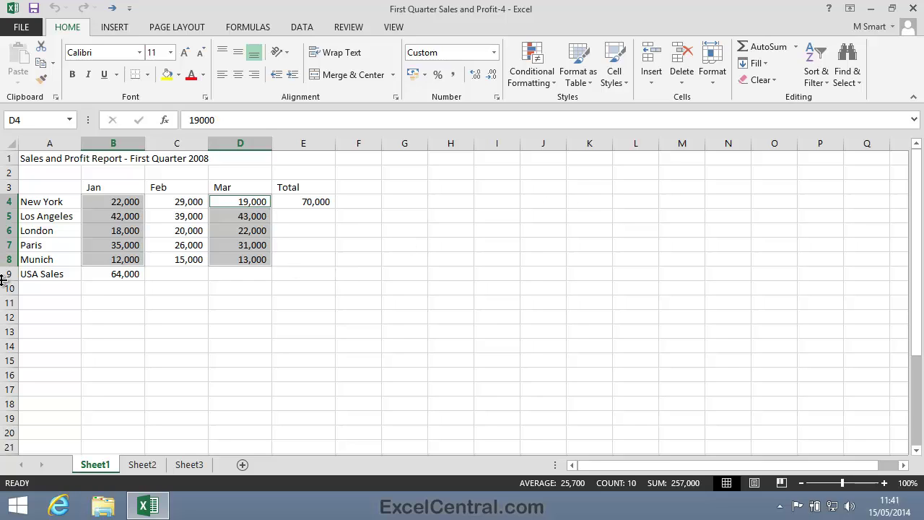
- Enter the label 'Jan/Mar Sales' in cell A10
click(37, 288)
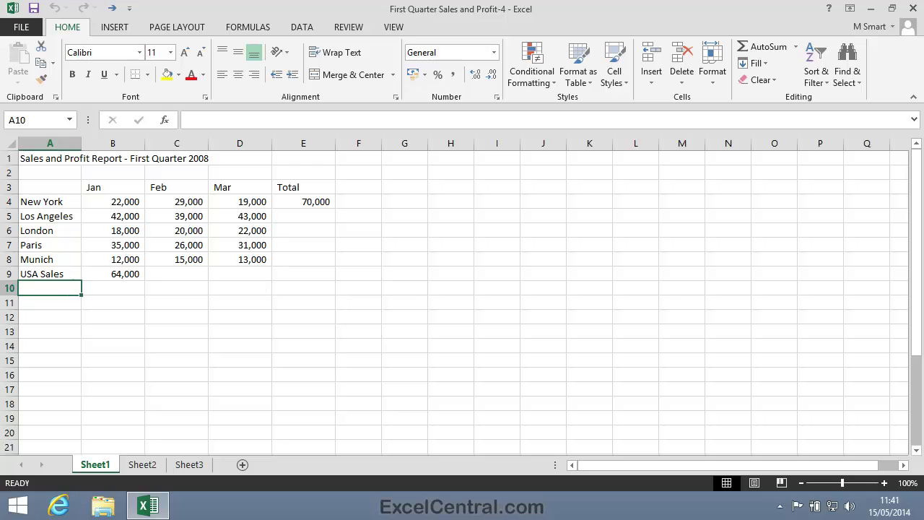
text(Jan/)
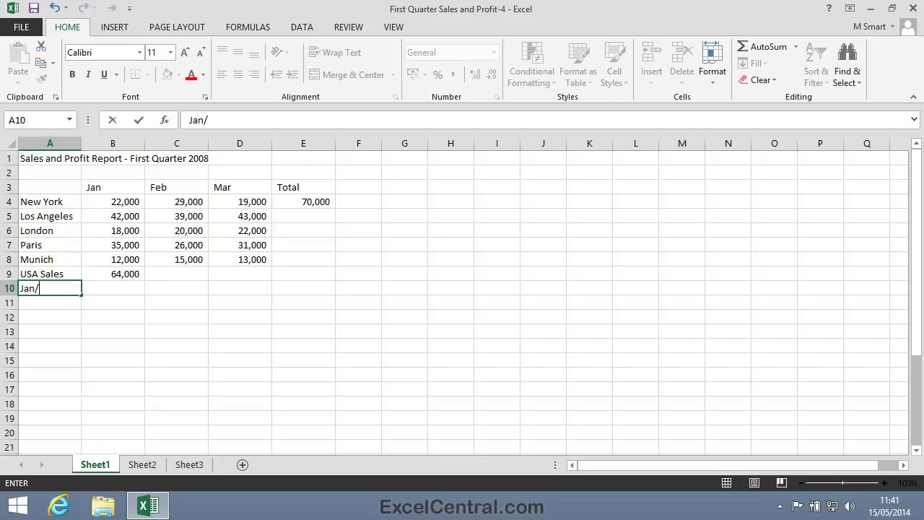
text(Mar Sales)
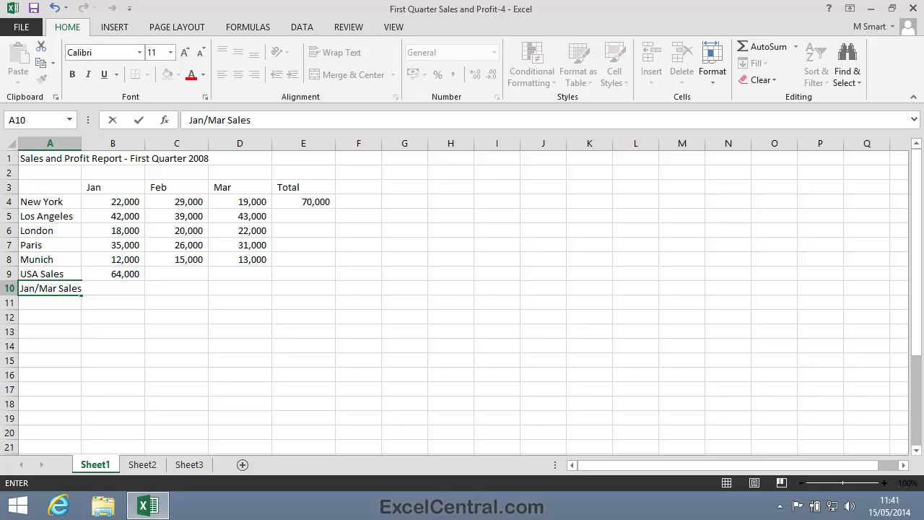
key(Tab)
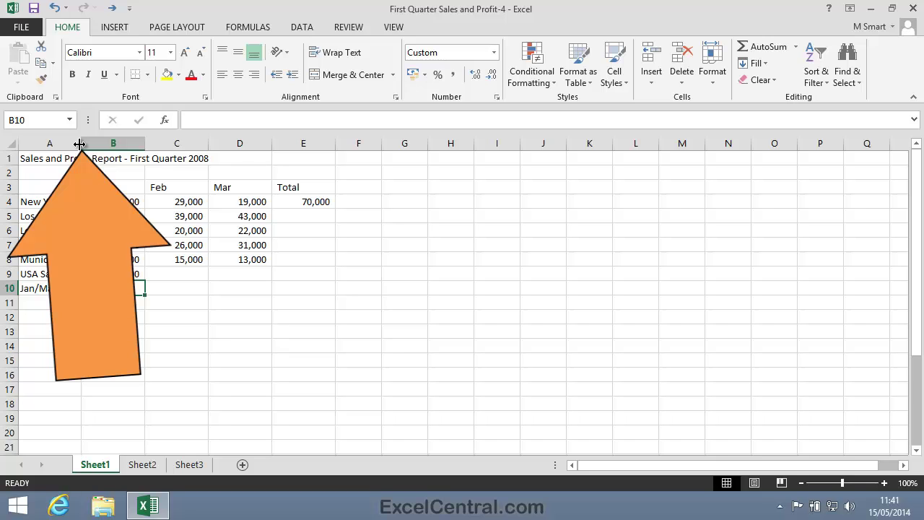
- Widen column A to fit the Jan/Mar Sales label
drag(80, 144, 92, 144)
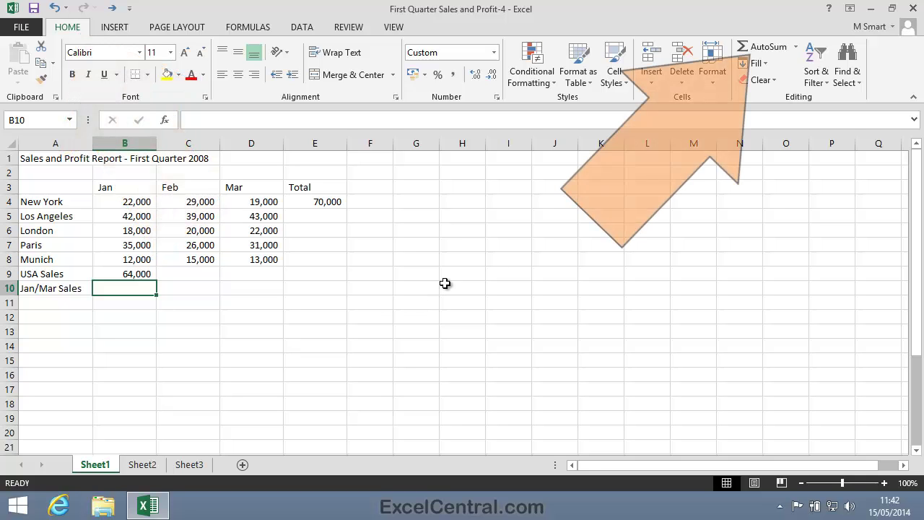
- Build an AutoSum in B10 covering B4:B8 and D4:D8
click(765, 48)
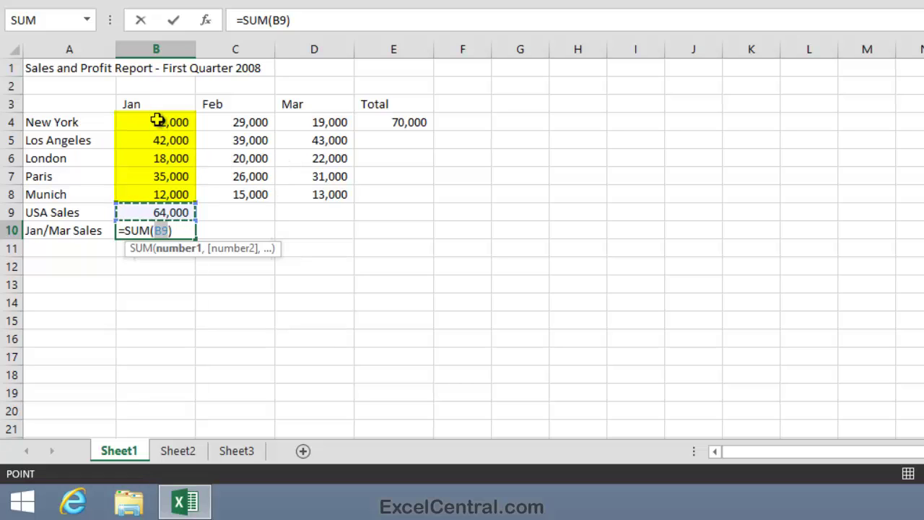
drag(158, 121, 161, 195)
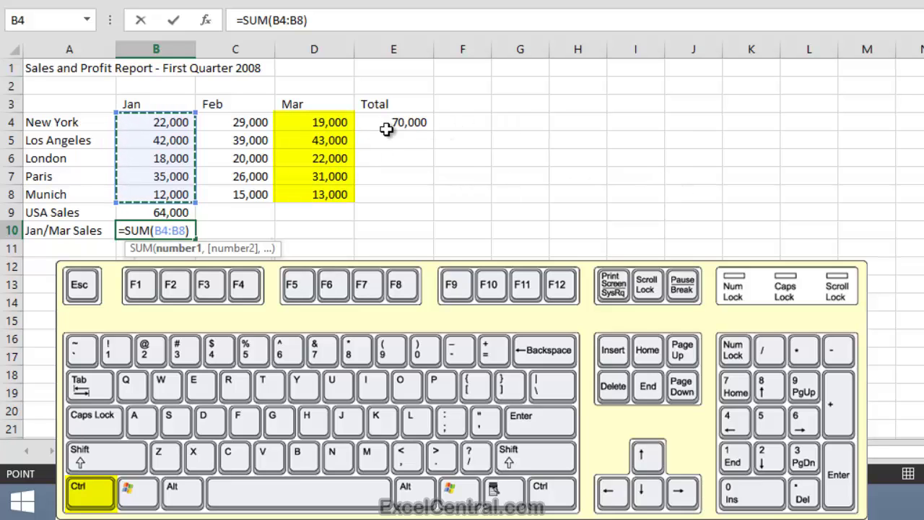
drag(328, 122, 328, 194)
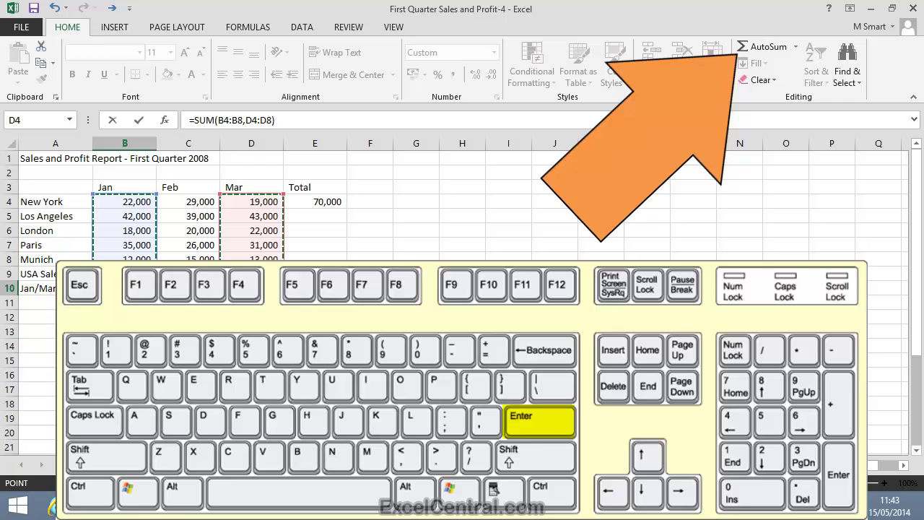
- Commit the B10 SUM formula so it shows 257,000
key(Return)
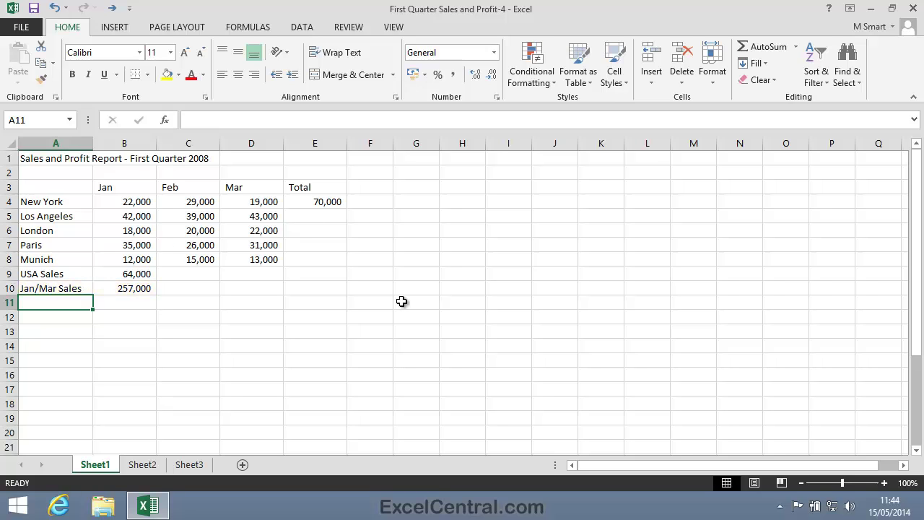
- Open Save As and move up to the Excel 2013 Essential Skills folder
click(13, 28)
click(45, 173)
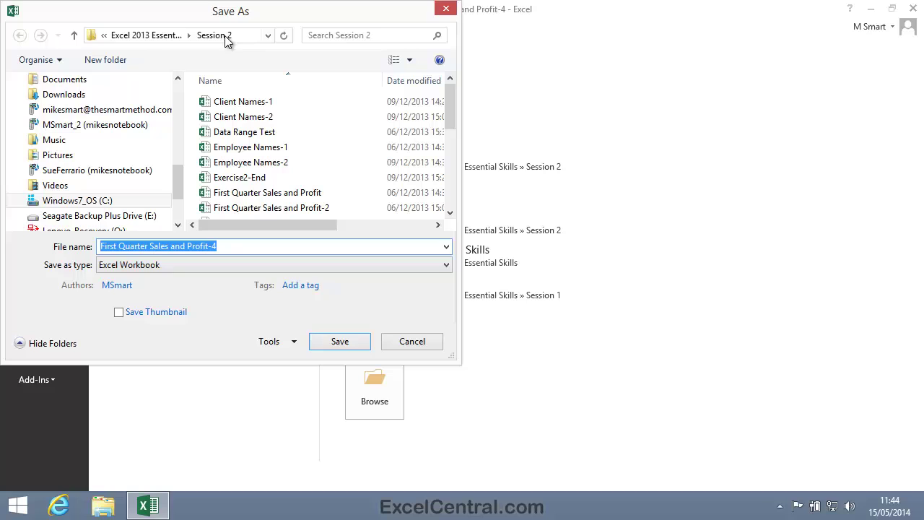
click(172, 40)
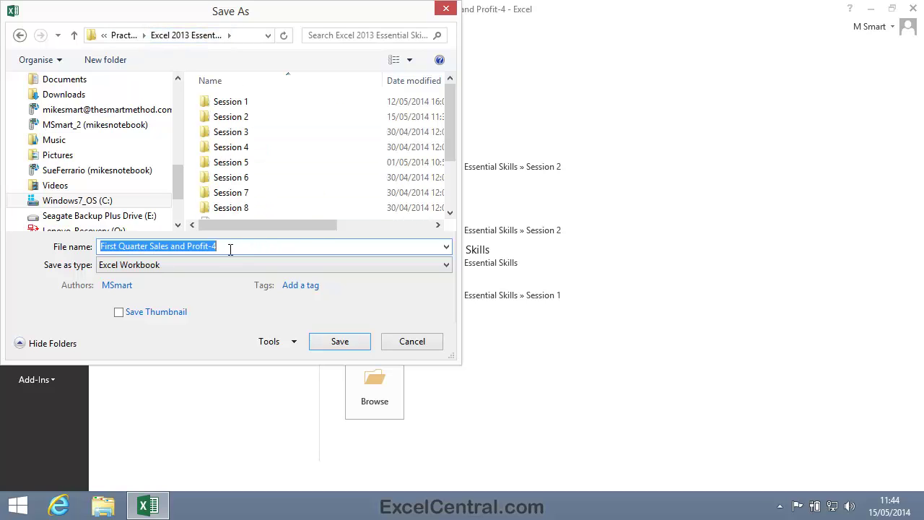
- Save the workbook as 'First Quarter Sales and Profit-5'
click(235, 246)
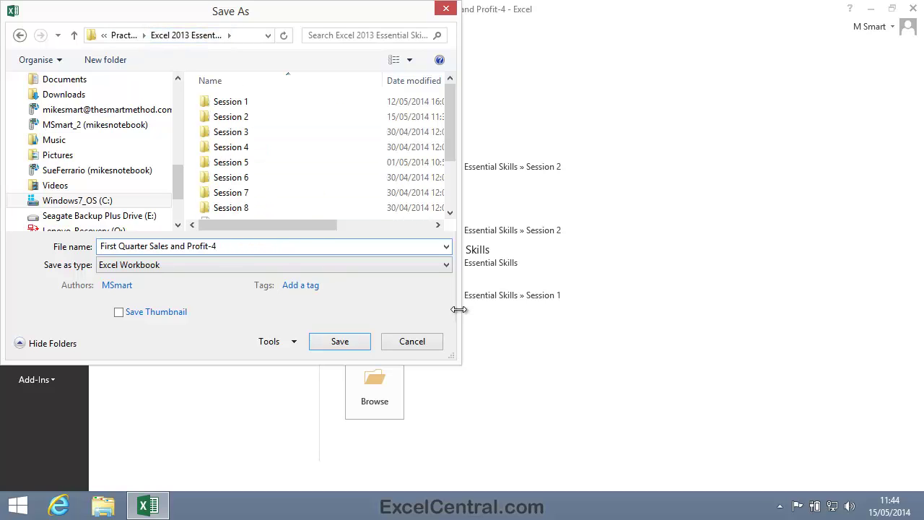
key(BackSpace)
text(5)
click(333, 341)
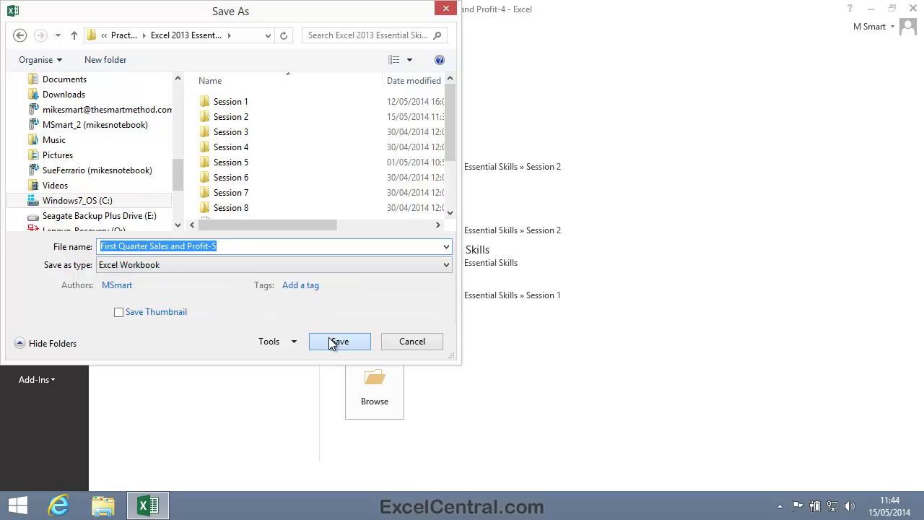